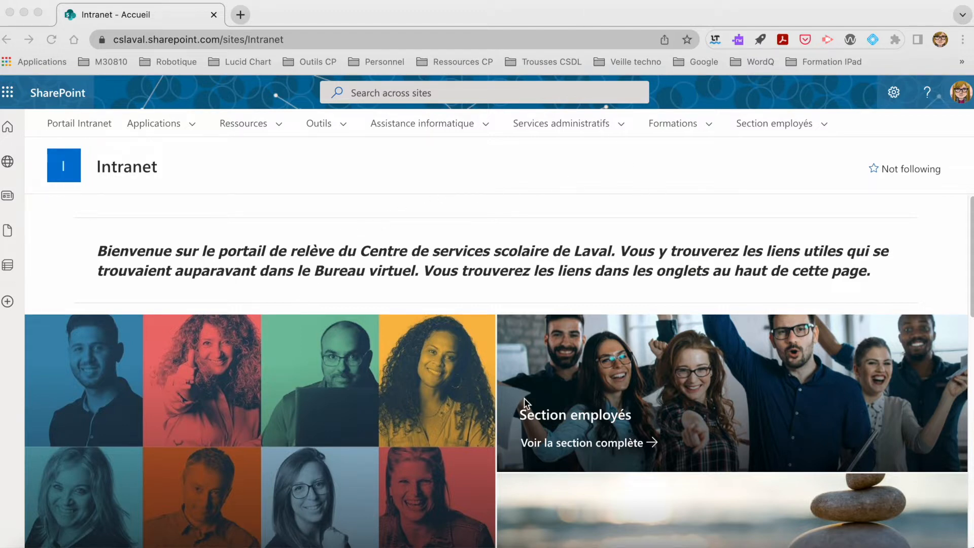
Step: Launch Bookings in a new tab from SharePoint's All apps list
click(11, 96)
click(11, 96)
click(11, 96)
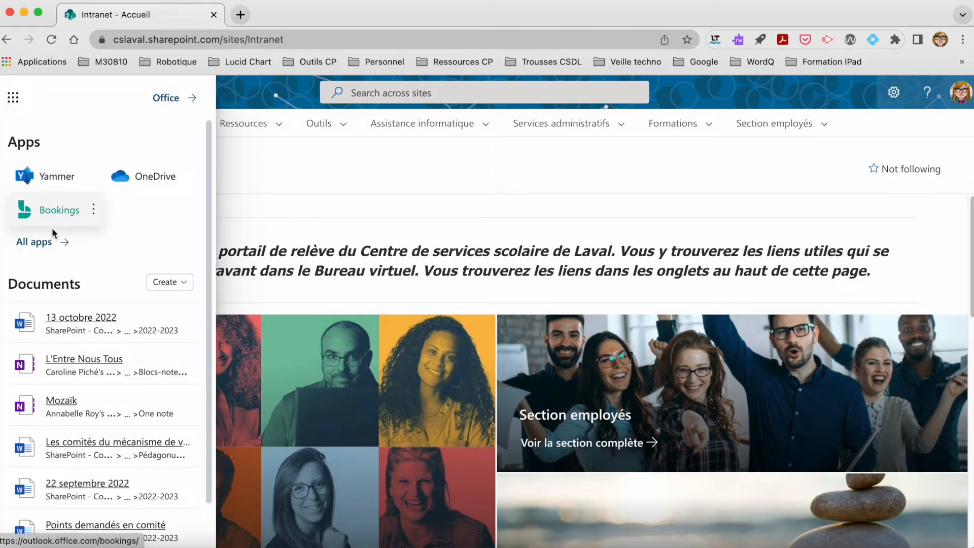
click(40, 244)
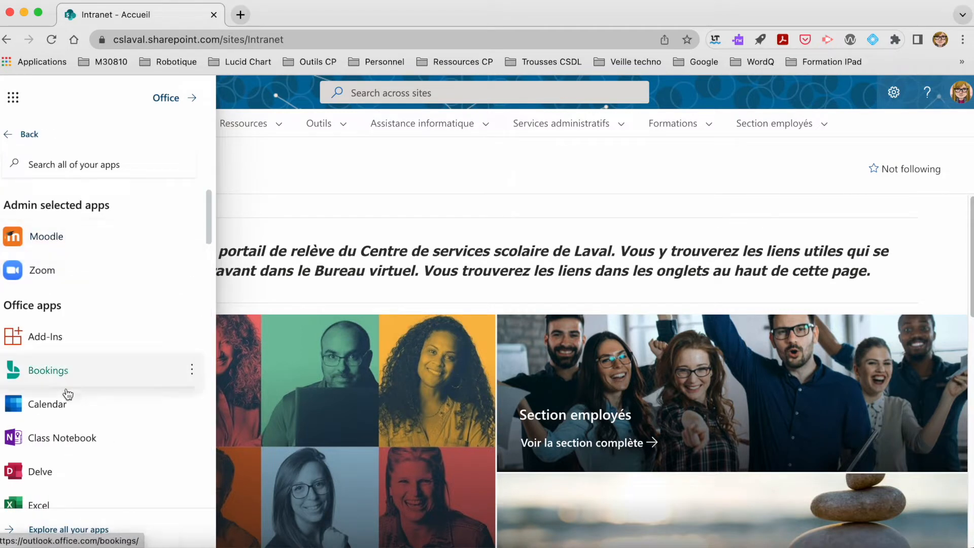
click(49, 370)
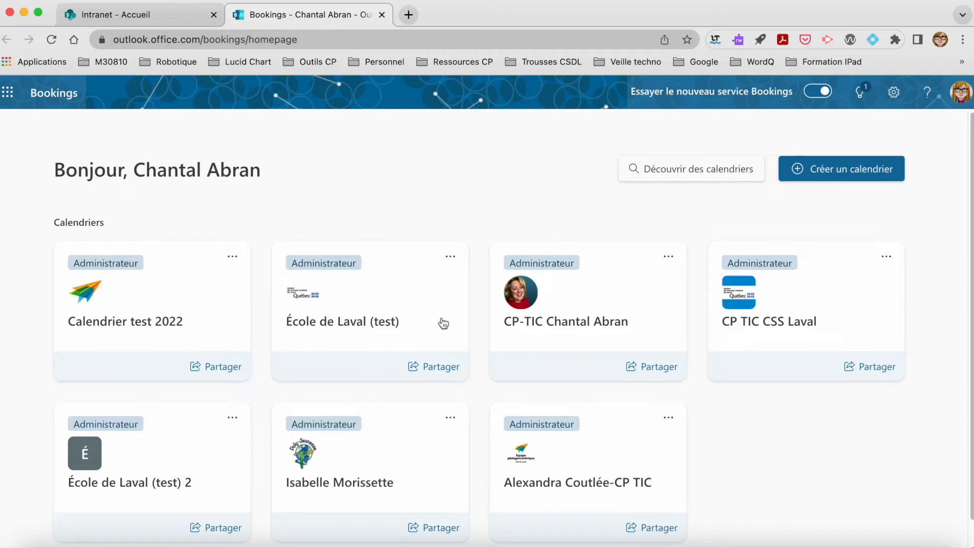
Step: Start a new Bookings calendar using the Créer à partir de zéro option
click(838, 173)
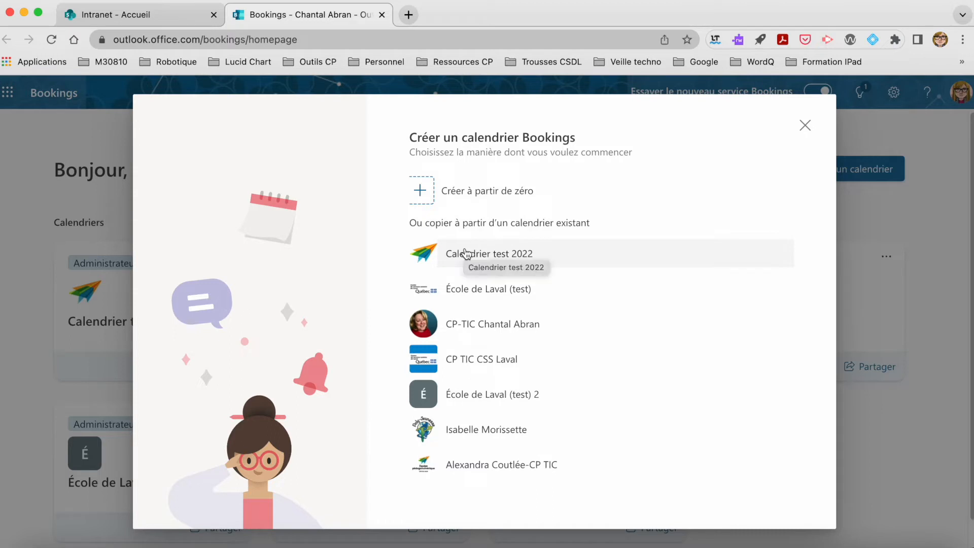
click(468, 195)
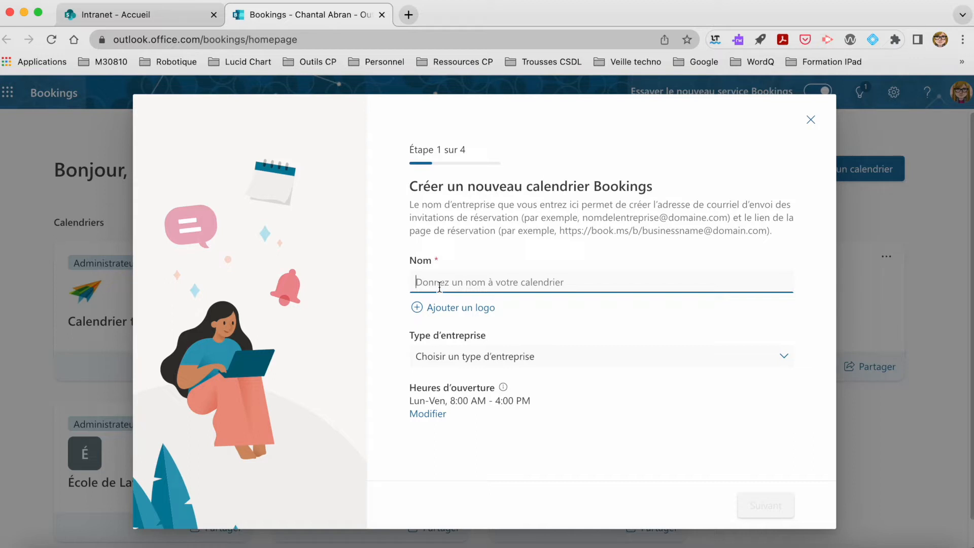
Step: Name the calendar 'Nouvelle école - rencontres de parents', fixing the misspelled ending
text(Nouv)
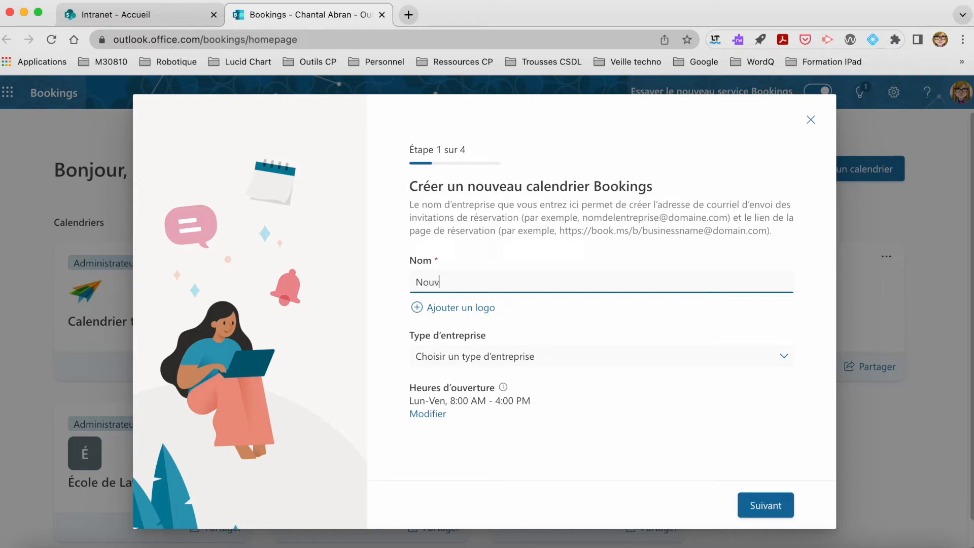
text(elle école - rencontres de rapenr)
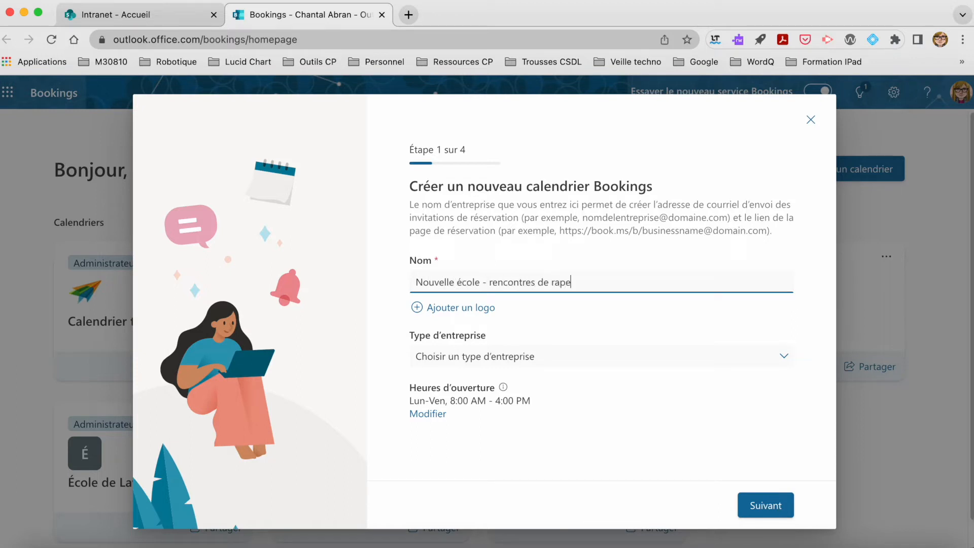
key(BackSpace)
key(BackSpace)
key(BackSpace)
key(BackSpace)
key(BackSpace)
text(parents)
Step: Add '1 logo CSS Laval.png' as the calendar logo, adjusting its crop
click(431, 310)
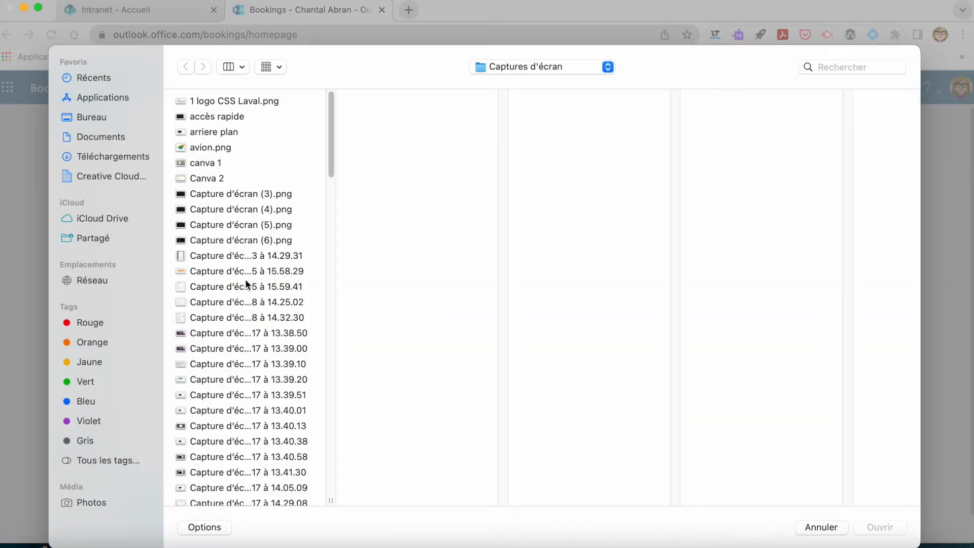
click(215, 101)
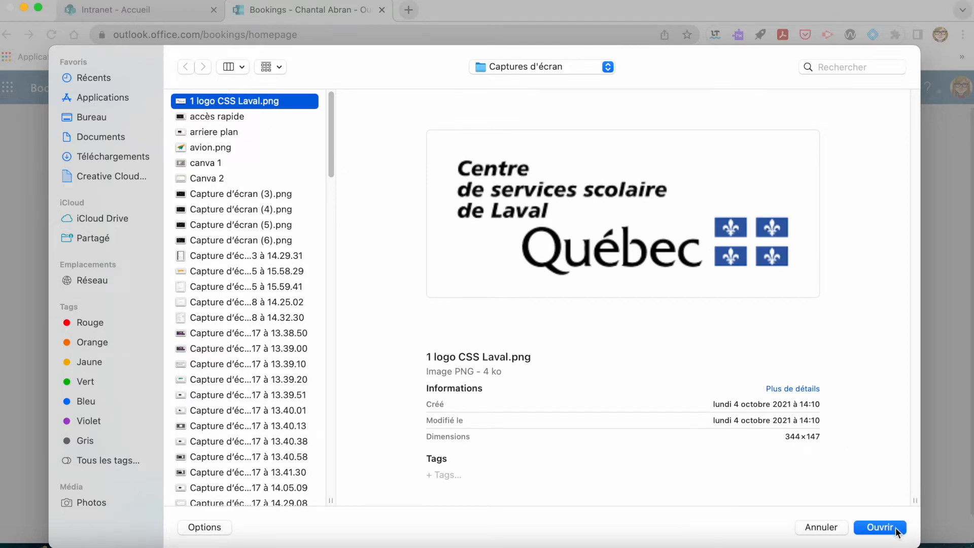
click(880, 527)
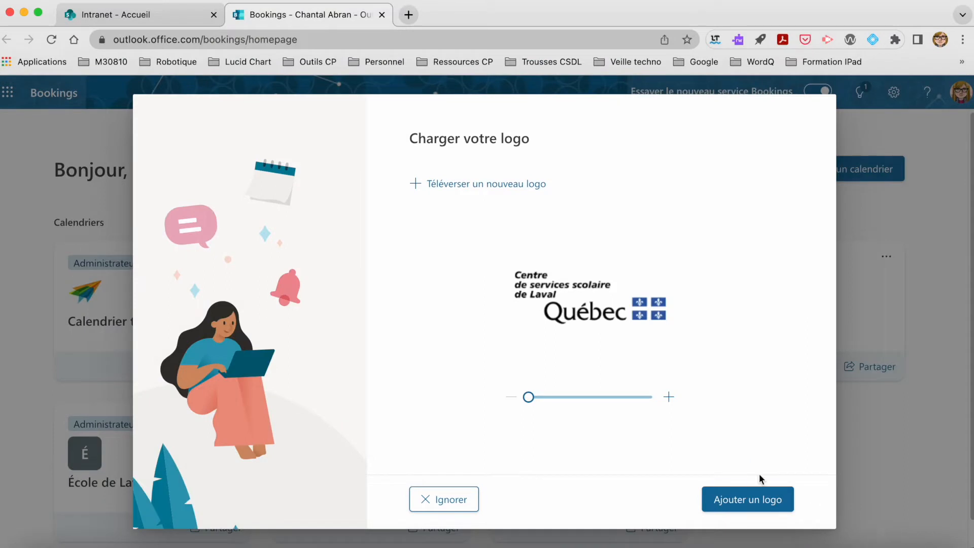
mouse_move(528, 397)
mouse_down()
mouse_move(653, 398)
mouse_move(525, 396)
mouse_move(639, 458)
mouse_move(646, 477)
mouse_move(634, 397)
mouse_move(528, 397)
mouse_up()
click(741, 502)
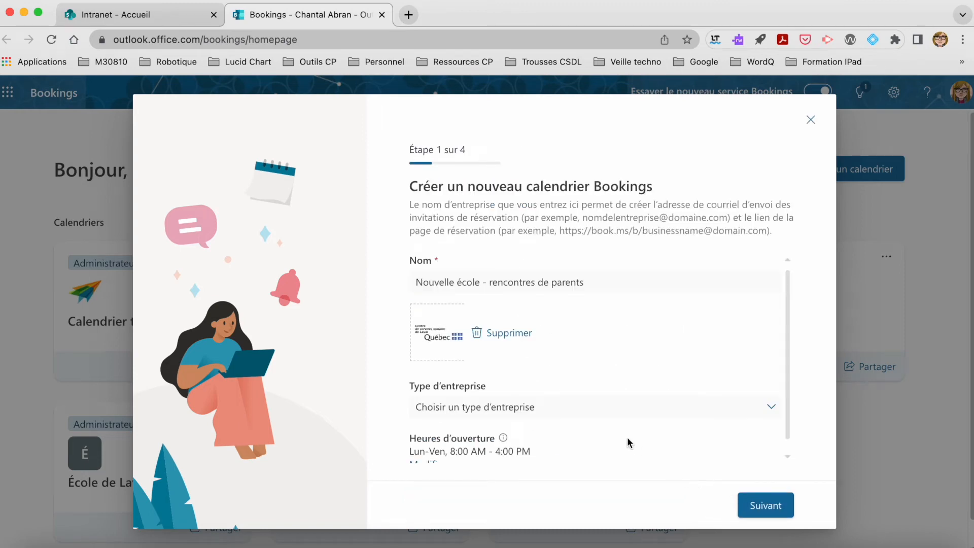
scroll(630, 443, down, 1)
Step: Set business type to Formation, confirm Mon–Fri 08:00–16:00 hours, and proceed to staff
click(772, 400)
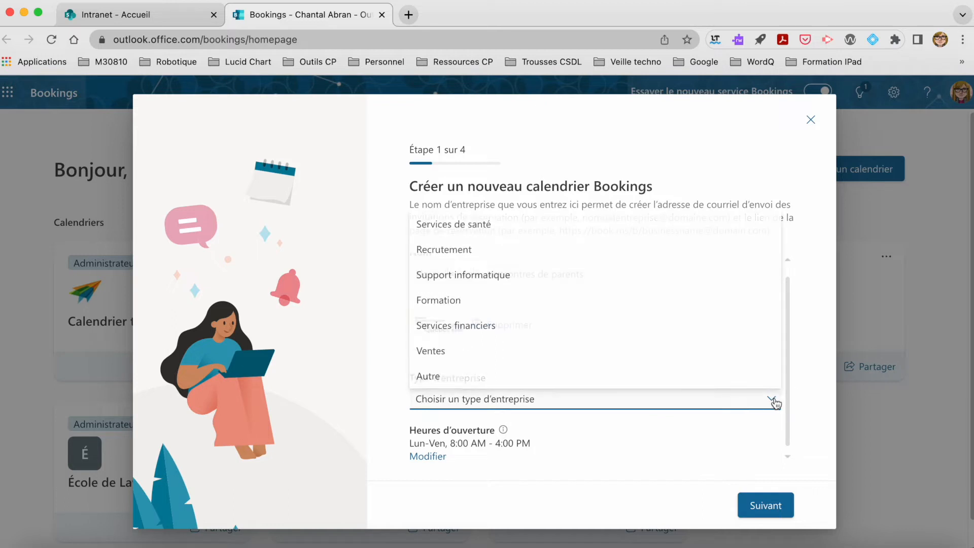
click(452, 304)
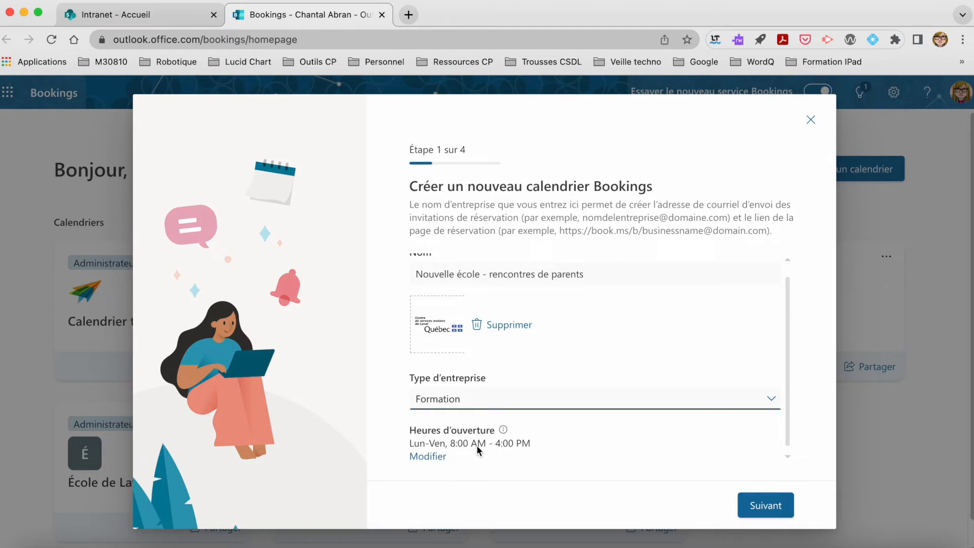
click(428, 457)
scroll(599, 447, down, 2)
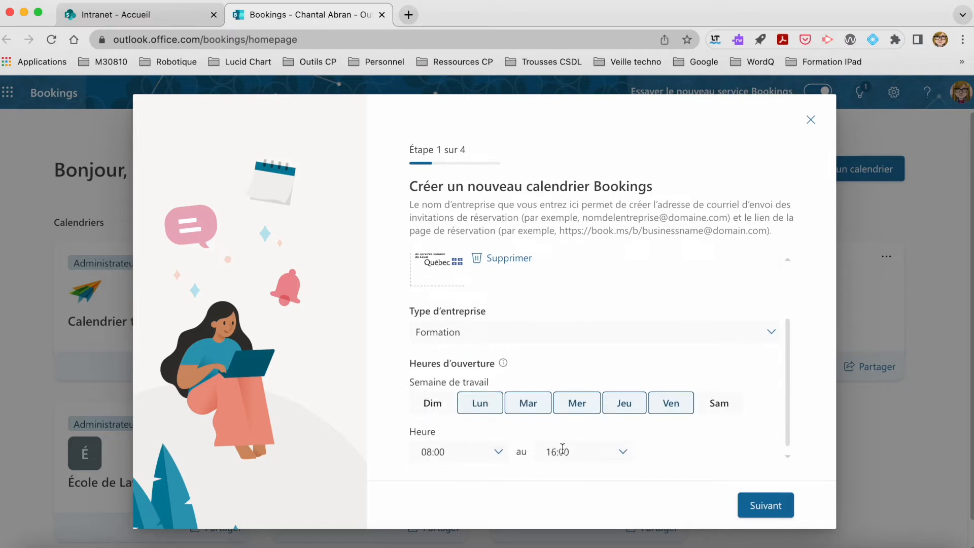
click(764, 509)
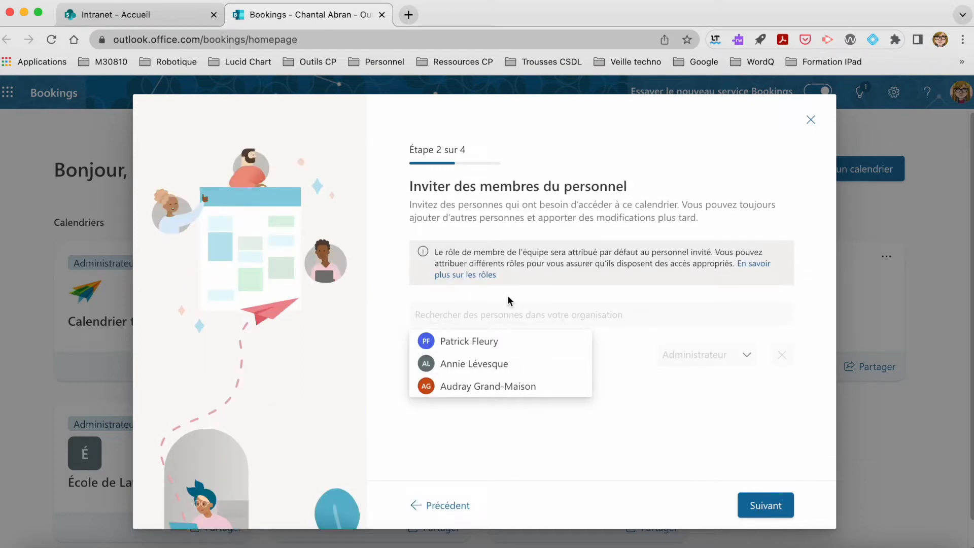
Step: Search the organisation for a colleague and add them to the staff list
click(482, 316)
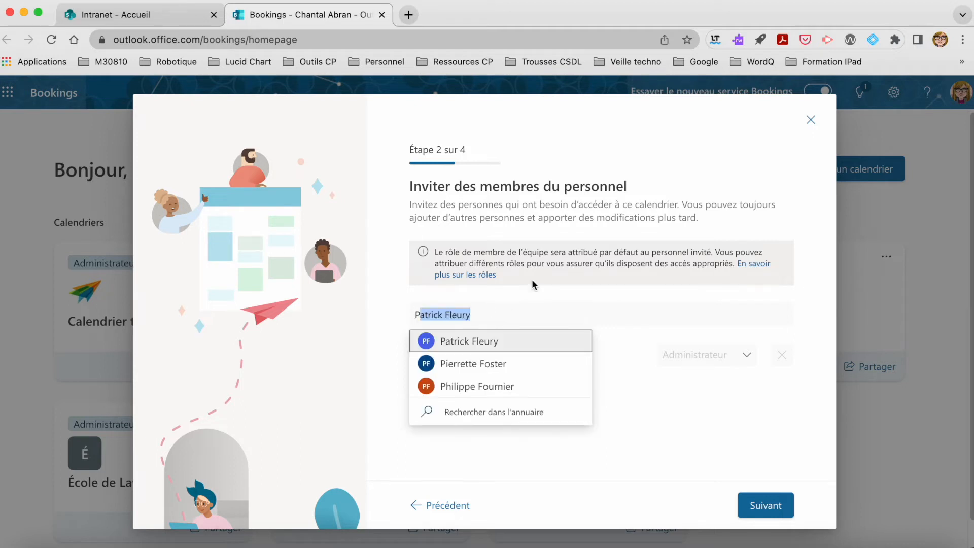
click(454, 341)
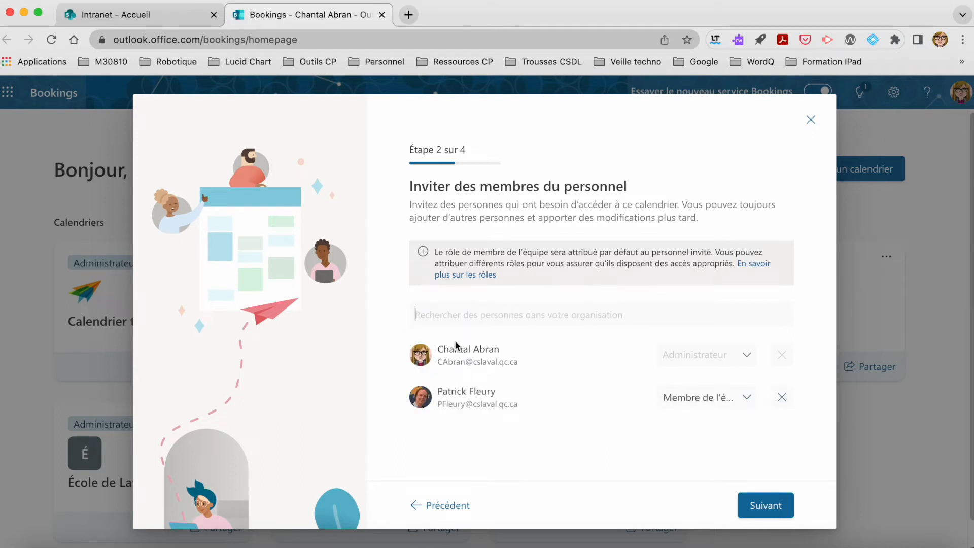
Step: Assign the invited colleague the Lecteur role and move to service setup
click(748, 398)
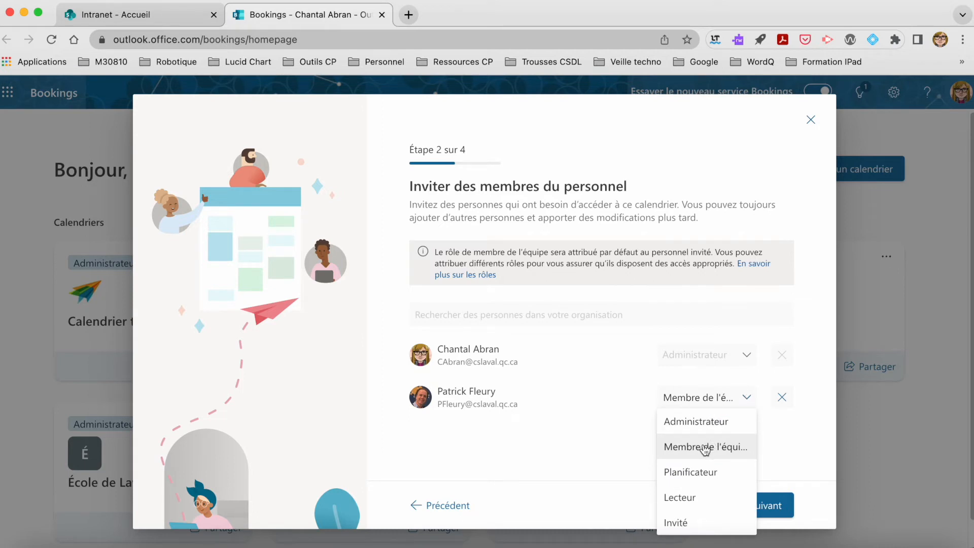
click(691, 501)
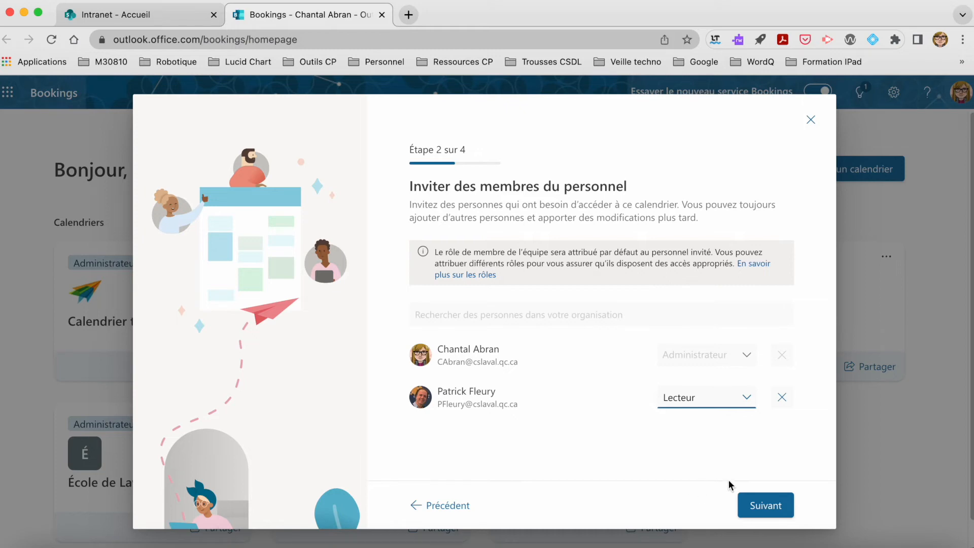
click(767, 509)
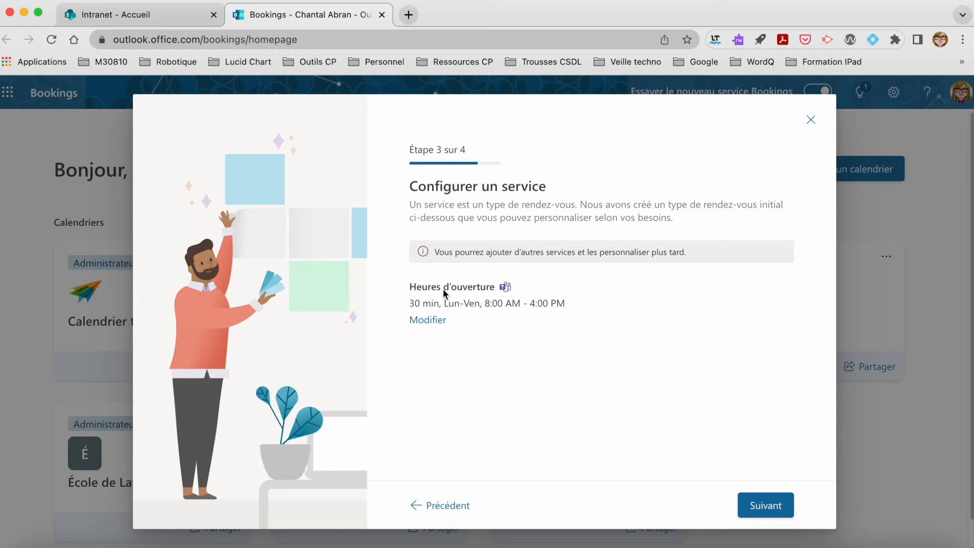
Step: Keep the default 30-minute service, allow everyone to book publicly, and create the calendar
click(767, 506)
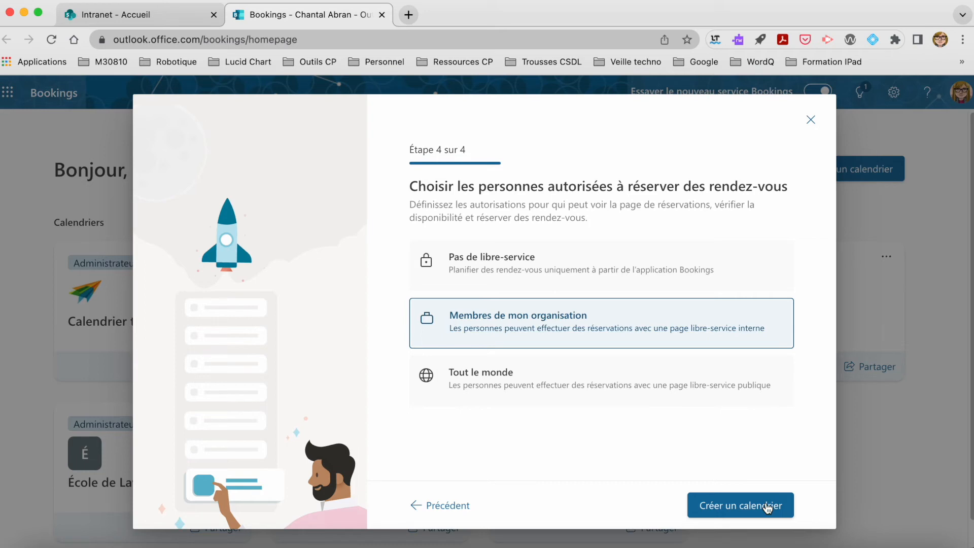
click(465, 383)
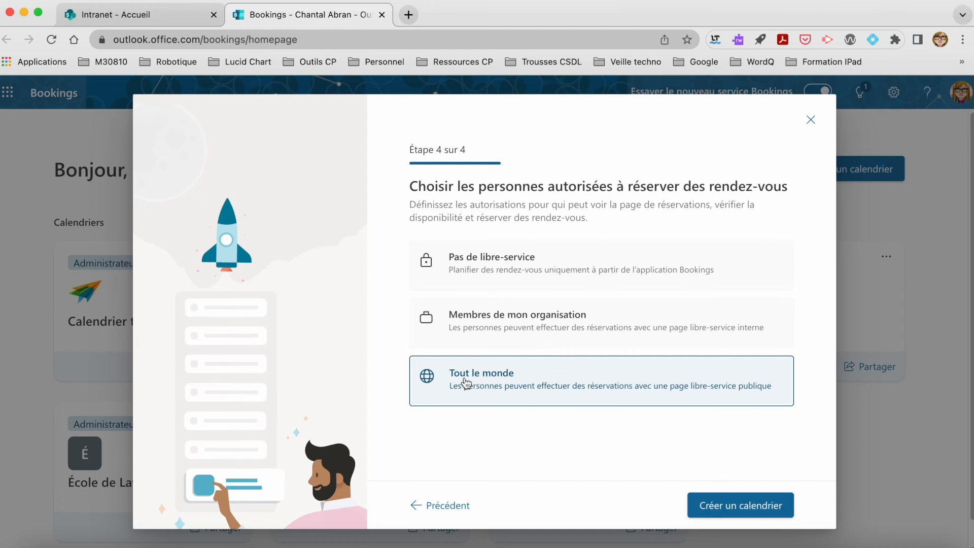
click(727, 506)
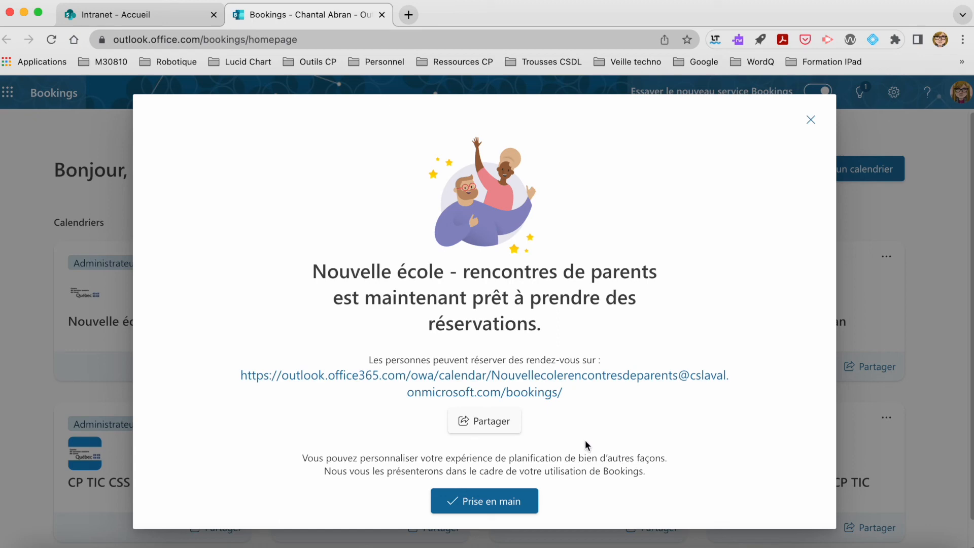
Step: Open the new calendar via Prise en main and postpone the feedback request
click(486, 502)
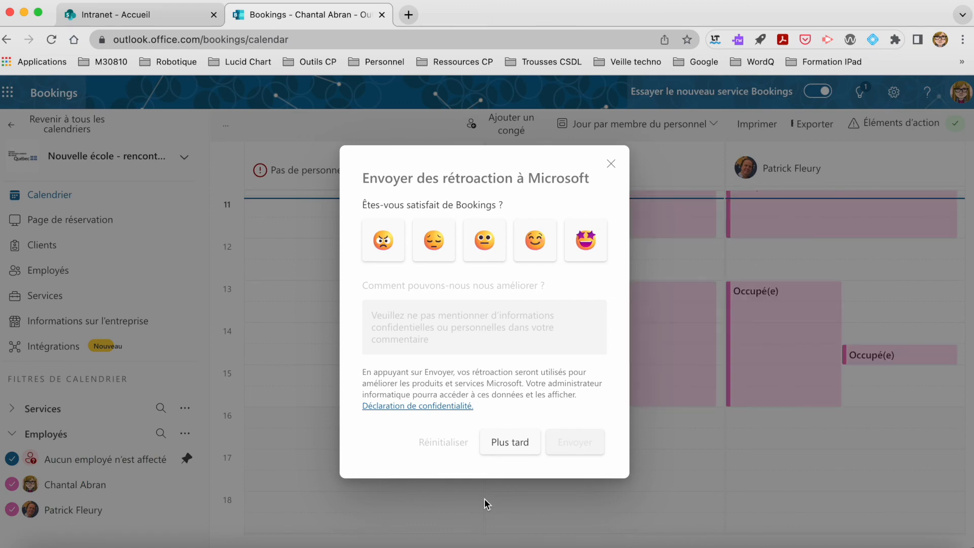
click(520, 440)
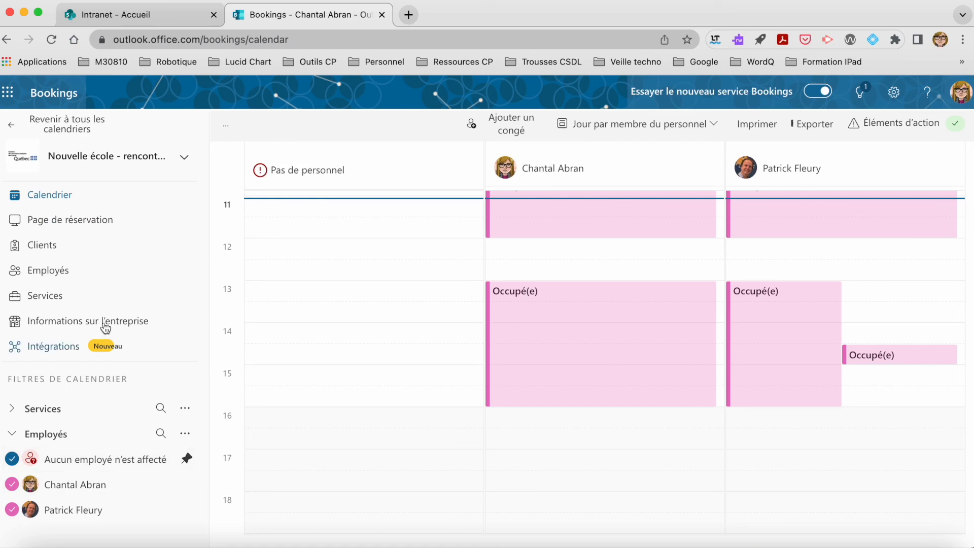
Step: Reopen Nouvelle école from all calendars and view its business information with the CSS Laval logo
click(14, 129)
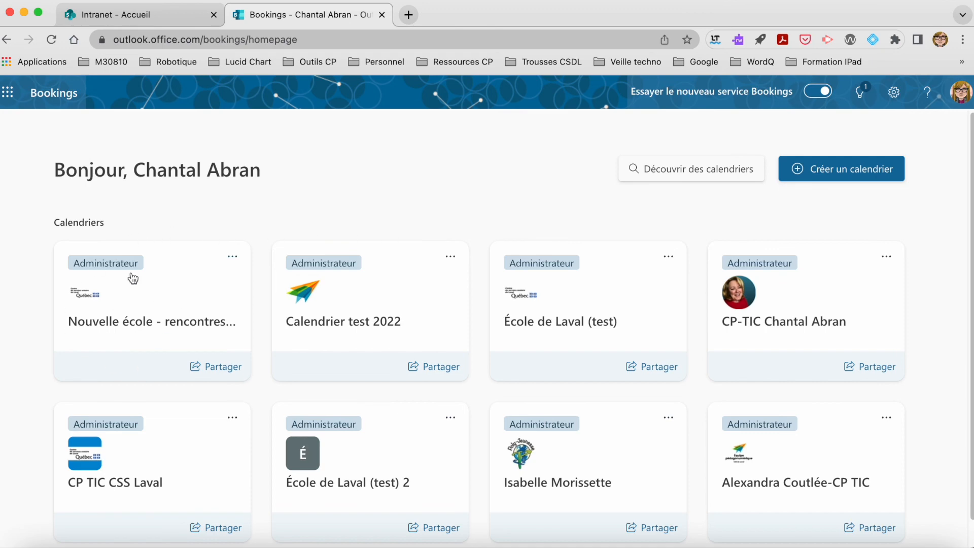
click(138, 308)
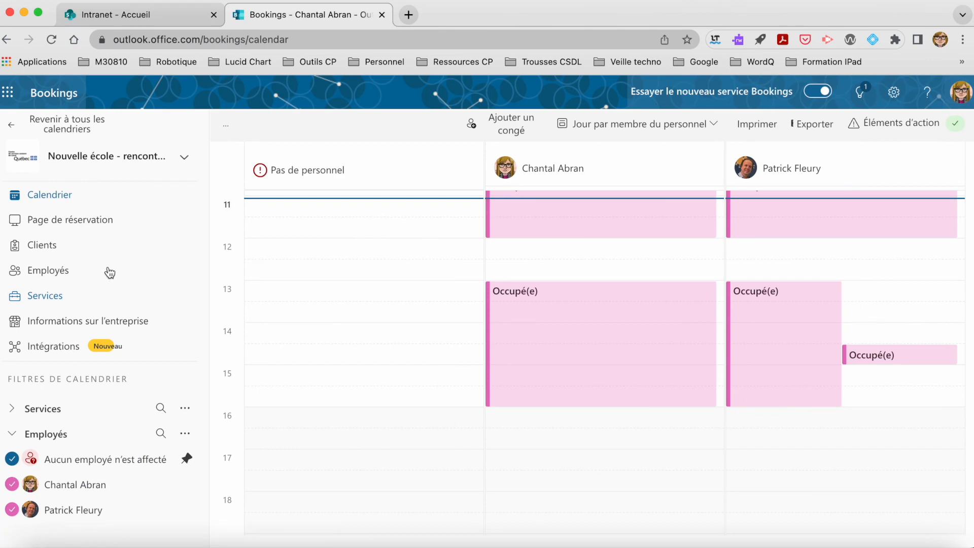
click(61, 321)
scroll(346, 334, down, 2)
scroll(342, 335, up, 2)
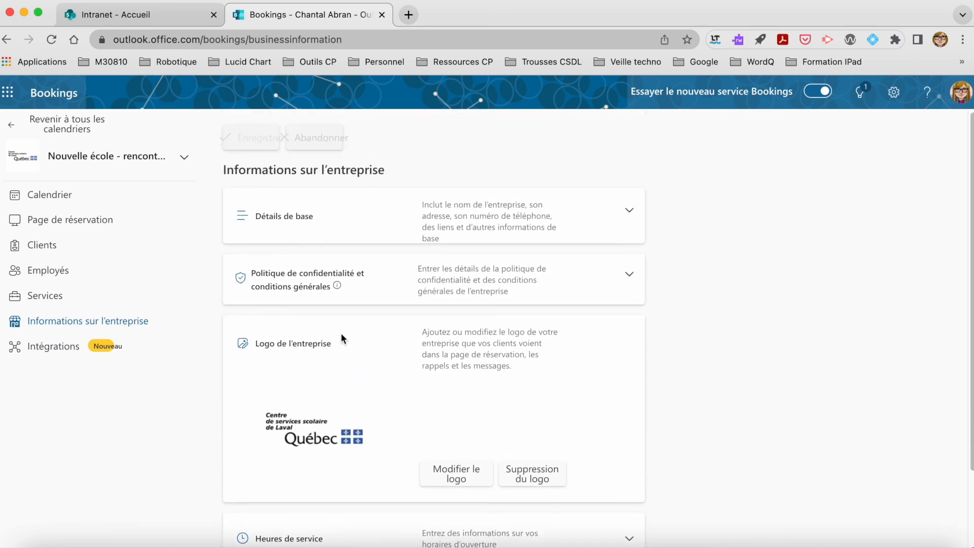